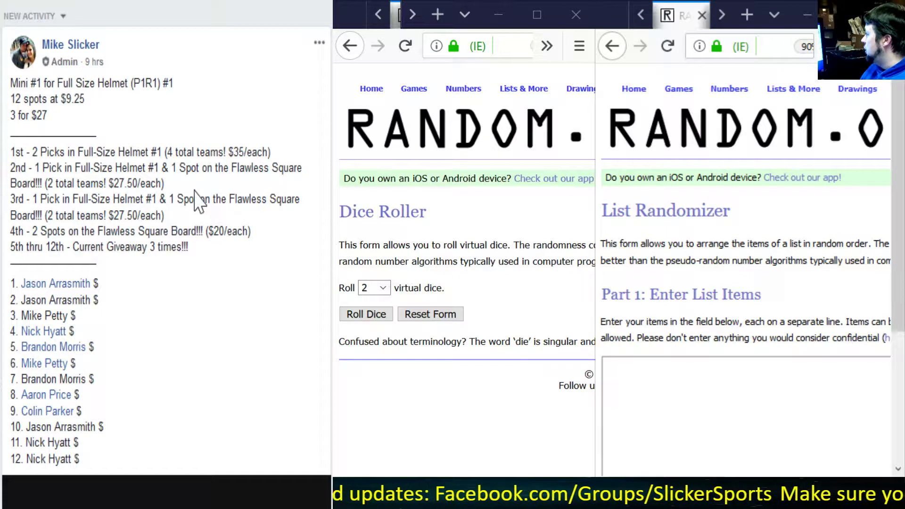
{"action": "scroll", "coordinate": [239, 132], "scroll_direction": "down", "scroll_amount": 3}
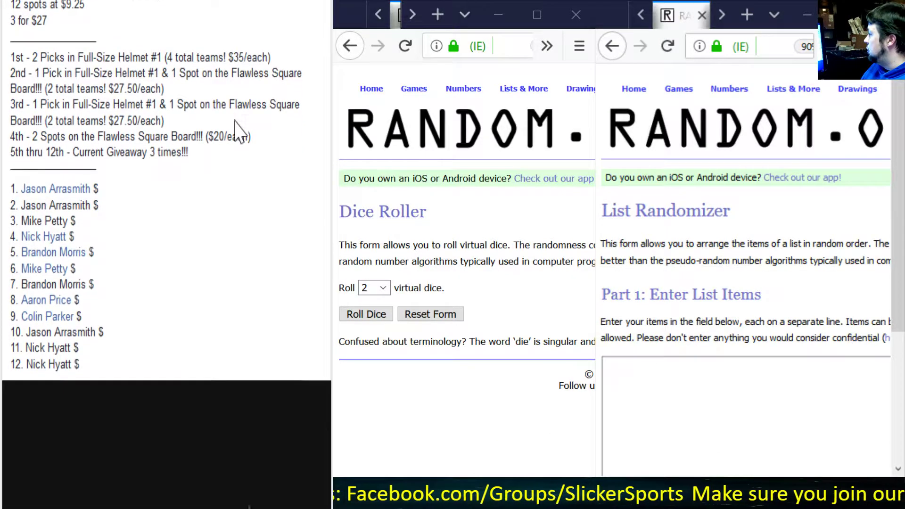
{"action": "scroll", "coordinate": [239, 132], "scroll_direction": "down", "scroll_amount": 3}
{"action": "scroll", "coordinate": [239, 131], "scroll_direction": "up", "scroll_amount": 3}
{"action": "scroll", "coordinate": [240, 132], "scroll_direction": "up", "scroll_amount": 3}
{"action": "scroll", "coordinate": [240, 132], "scroll_direction": "up", "scroll_amount": 2}
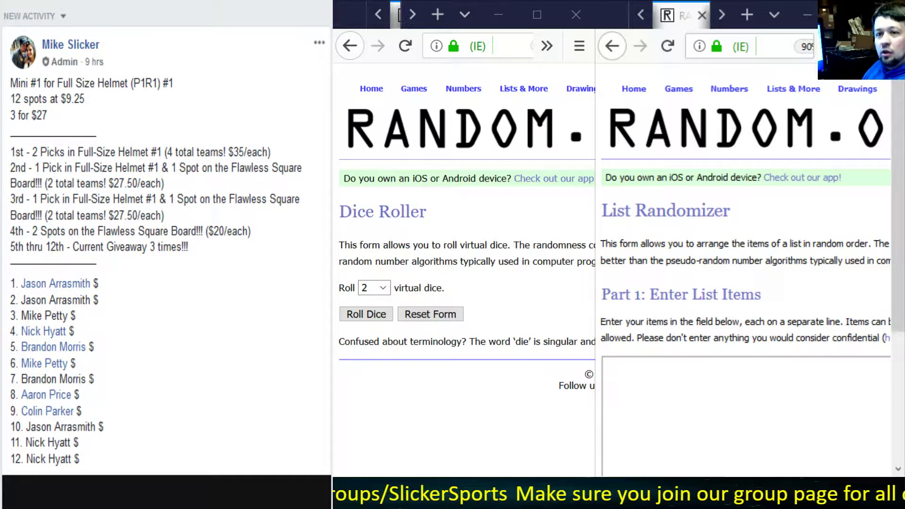
Copy the 12 names from the Facebook break post into the List Randomizer box.
{"action": "left_click_drag", "start_coordinate": [10, 283], "coordinate": [121, 467]}
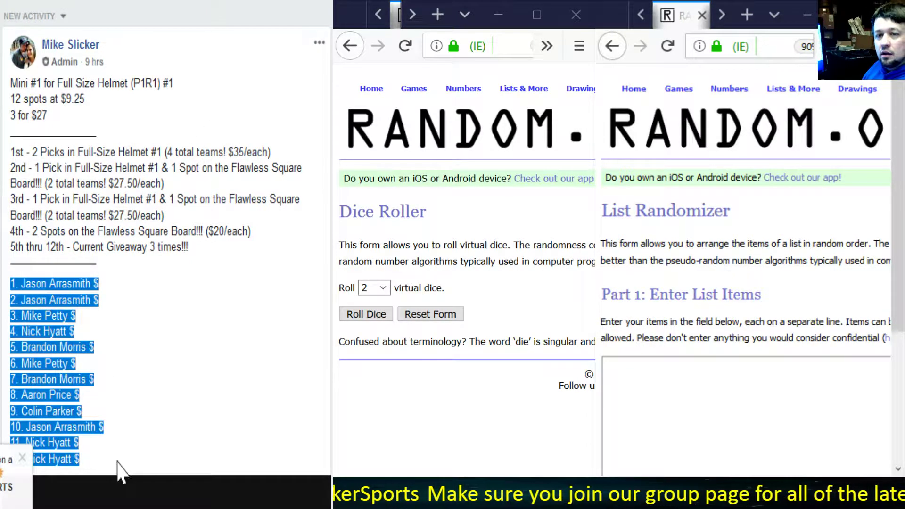
{"action": "right_click", "coordinate": [56, 303]}
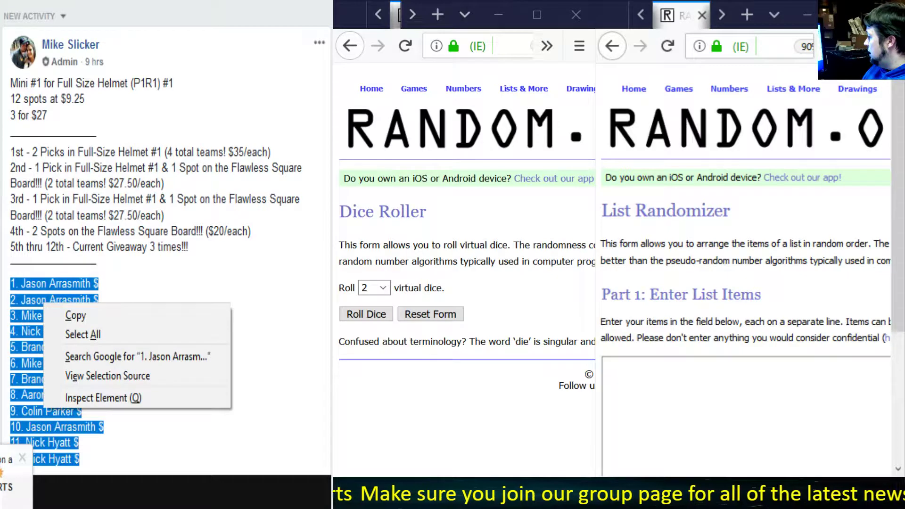
{"action": "left_click", "coordinate": [85, 317]}
{"action": "left_click", "coordinate": [743, 418]}
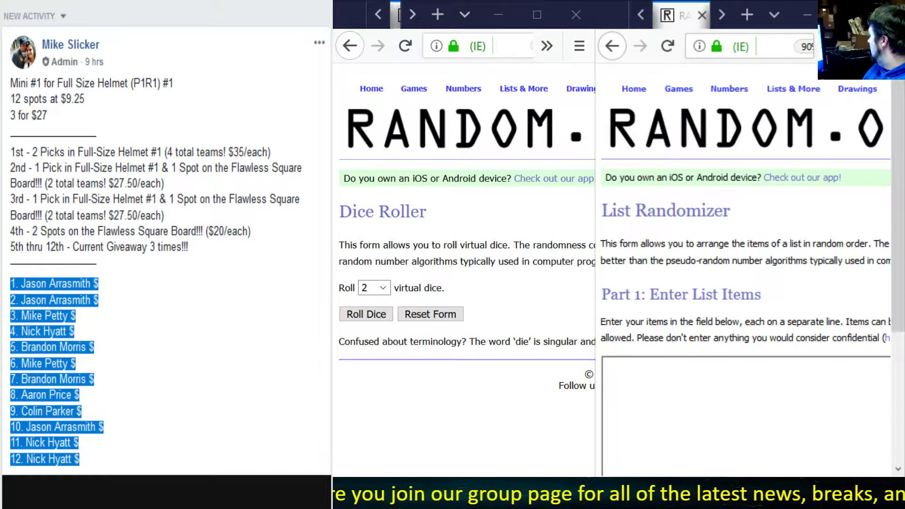
{"action": "key", "text": "ctrl+v"}
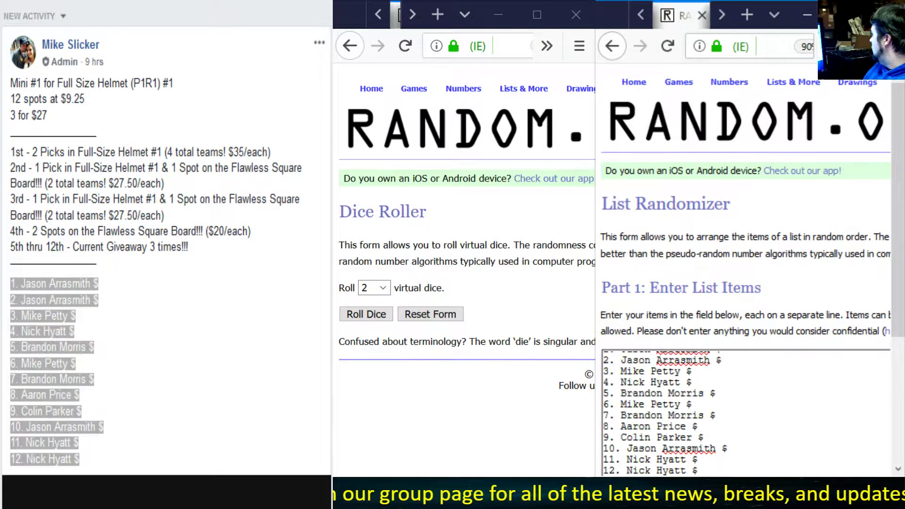
{"action": "scroll", "coordinate": [753, 425], "scroll_direction": "down", "scroll_amount": 3}
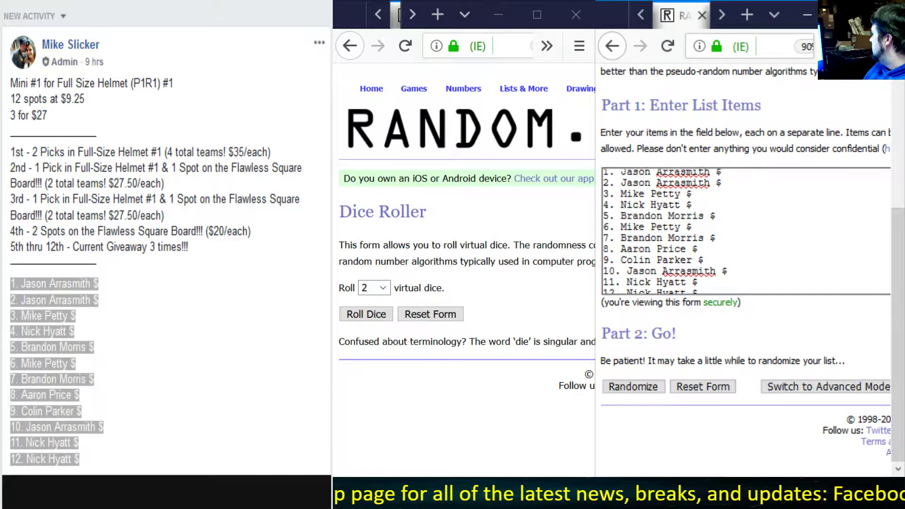
{"action": "scroll", "coordinate": [743, 234], "scroll_direction": "up", "scroll_amount": 1}
{"action": "scroll", "coordinate": [742, 233], "scroll_direction": "down", "scroll_amount": 1}
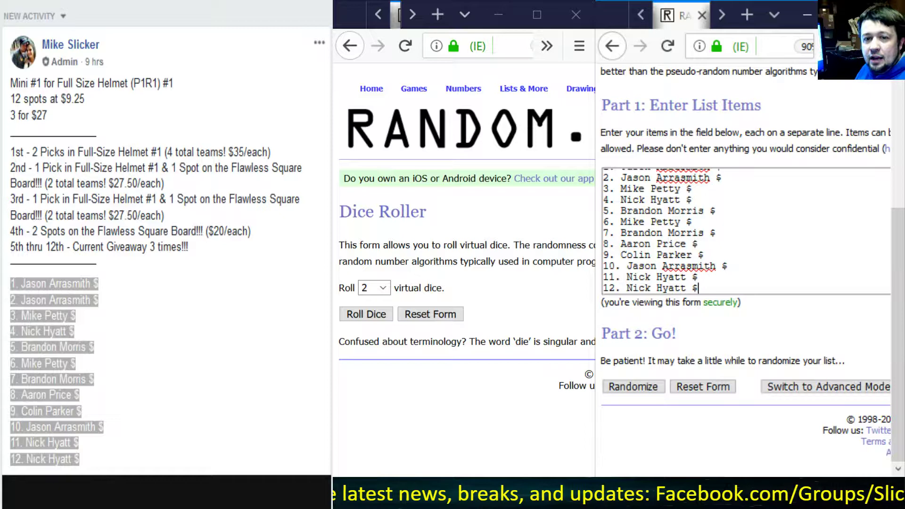
{"action": "left_click", "coordinate": [366, 314]}
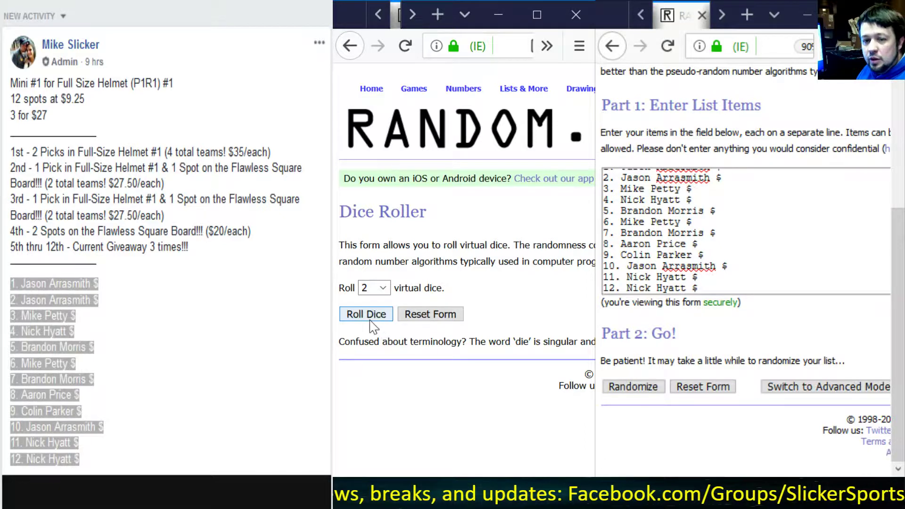
{"action": "left_click", "coordinate": [367, 315]}
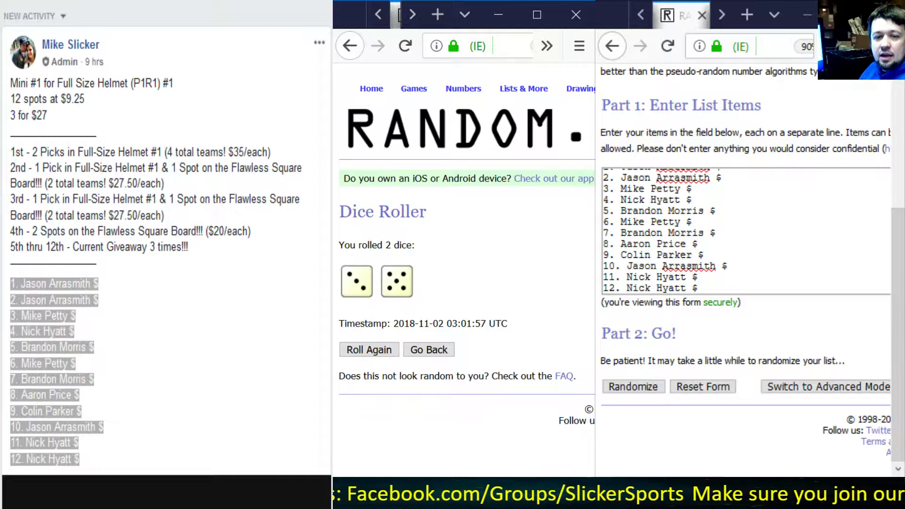
{"action": "left_click_drag", "start_coordinate": [339, 324], "coordinate": [514, 323]}
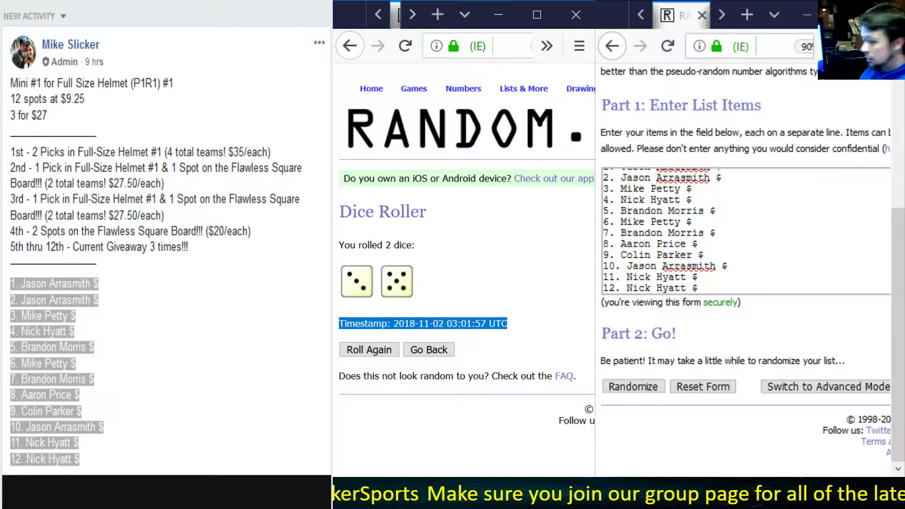
{"action": "left_click", "coordinate": [635, 385]}
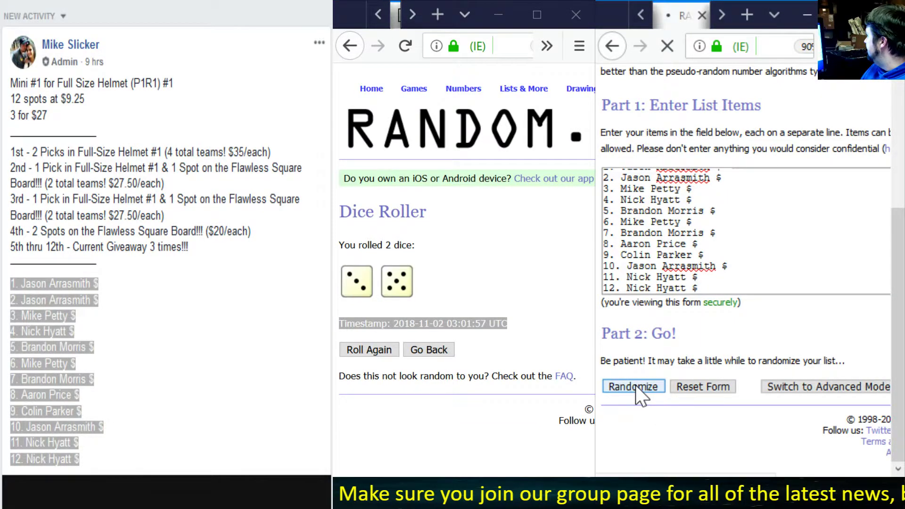
{"action": "scroll", "coordinate": [636, 385], "scroll_direction": "down", "scroll_amount": 1}
{"action": "left_click", "coordinate": [623, 386]}
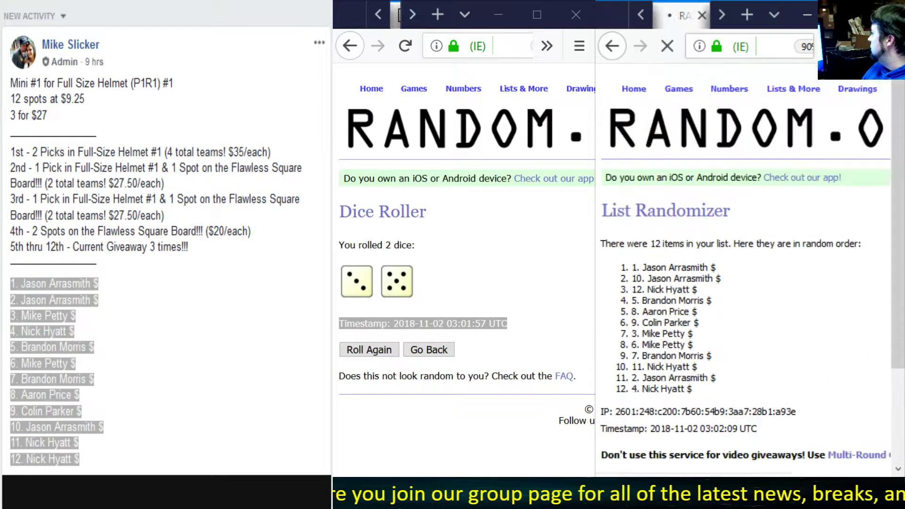
{"action": "left_click", "coordinate": [622, 394]}
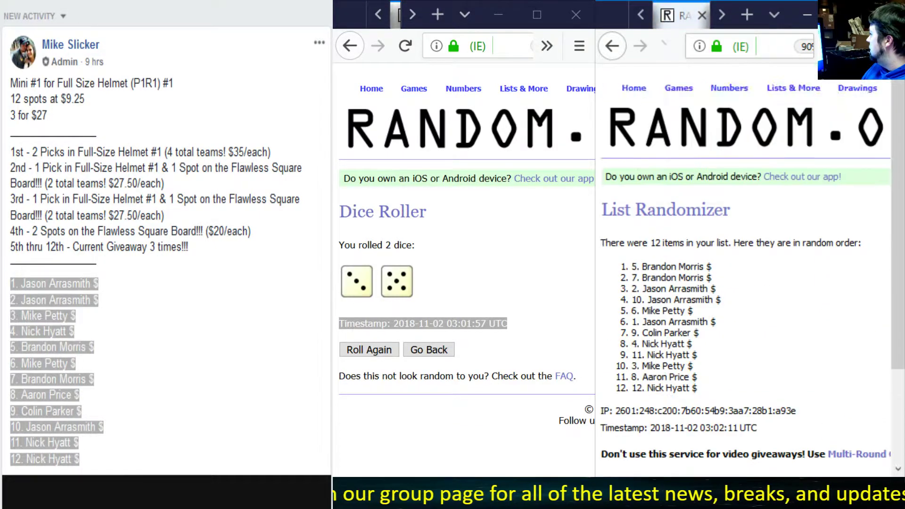
{"action": "left_click", "coordinate": [631, 385]}
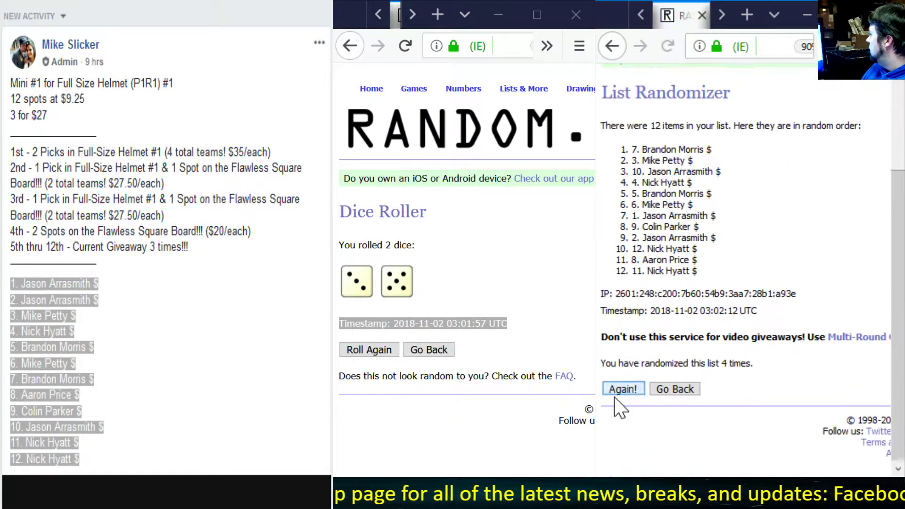
{"action": "left_click", "coordinate": [622, 387]}
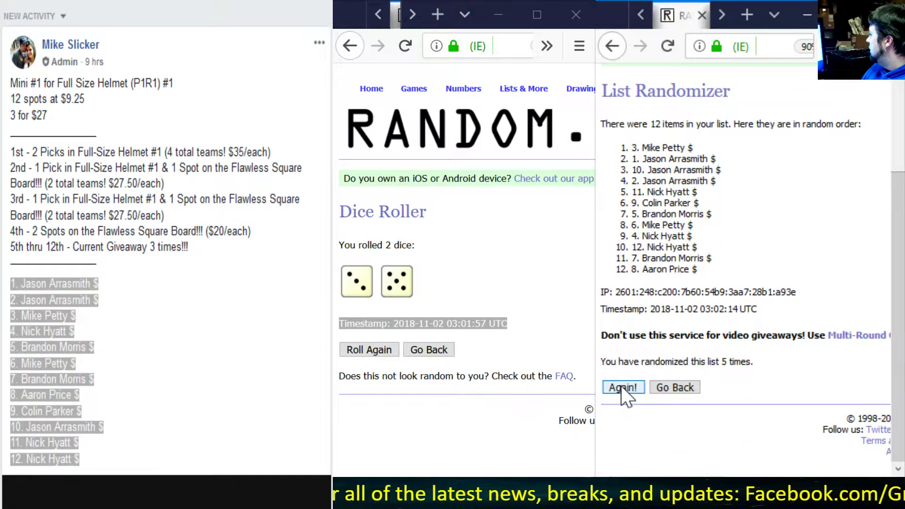
{"action": "left_click", "coordinate": [623, 388]}
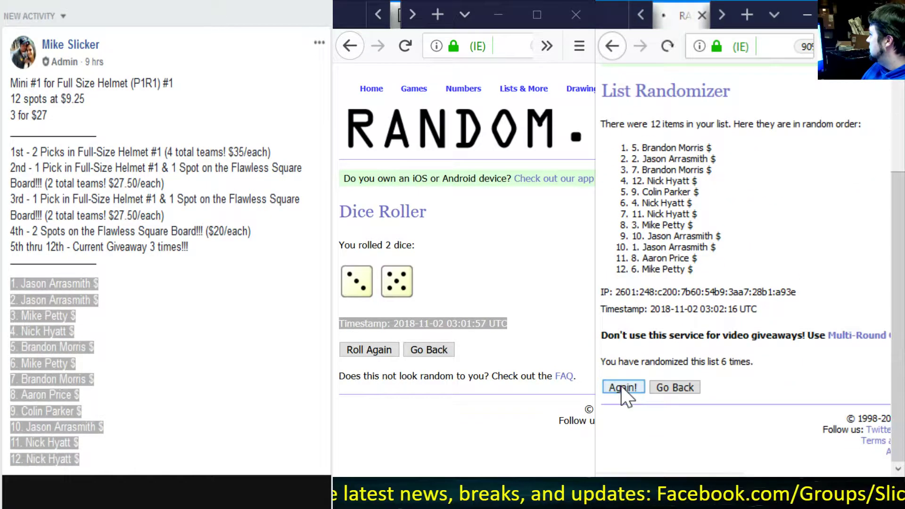
{"action": "left_click", "coordinate": [621, 386]}
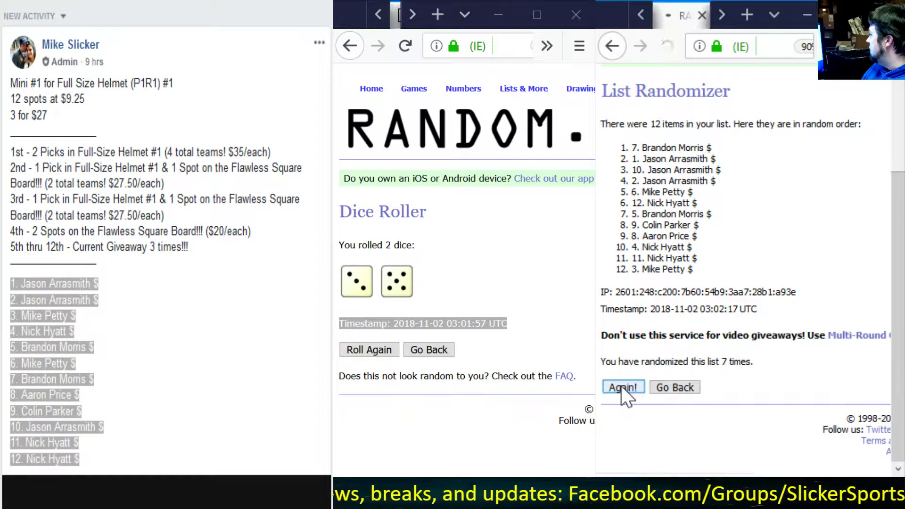
{"action": "left_click", "coordinate": [622, 385]}
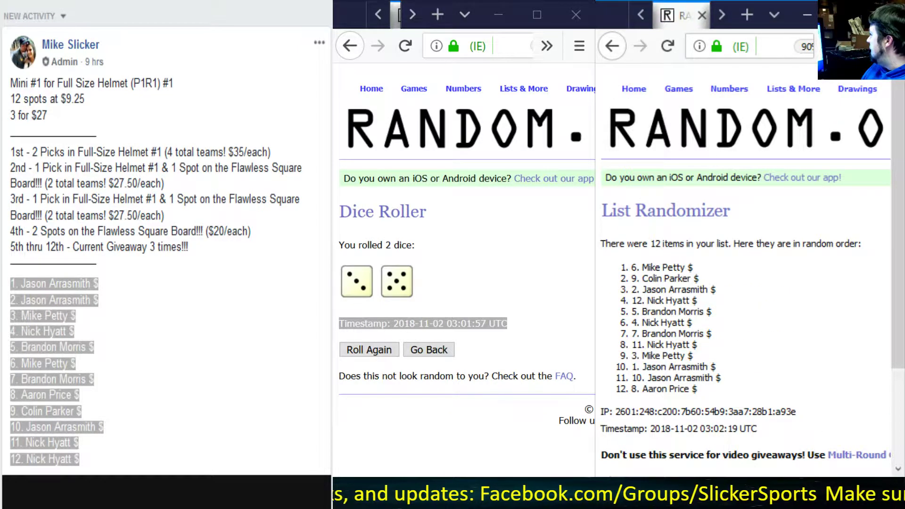
{"action": "mouse_move", "coordinate": [631, 267]}
{"action": "left_mouse_down"}
{"action": "mouse_move", "coordinate": [722, 288]}
{"action": "mouse_move", "coordinate": [729, 313]}
{"action": "left_mouse_up"}
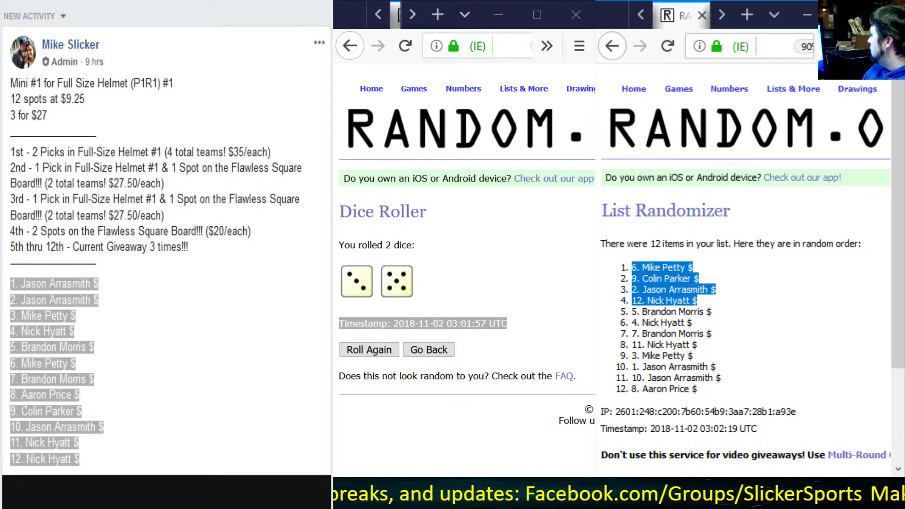
{"action": "left_click_drag", "start_coordinate": [632, 311], "coordinate": [696, 390]}
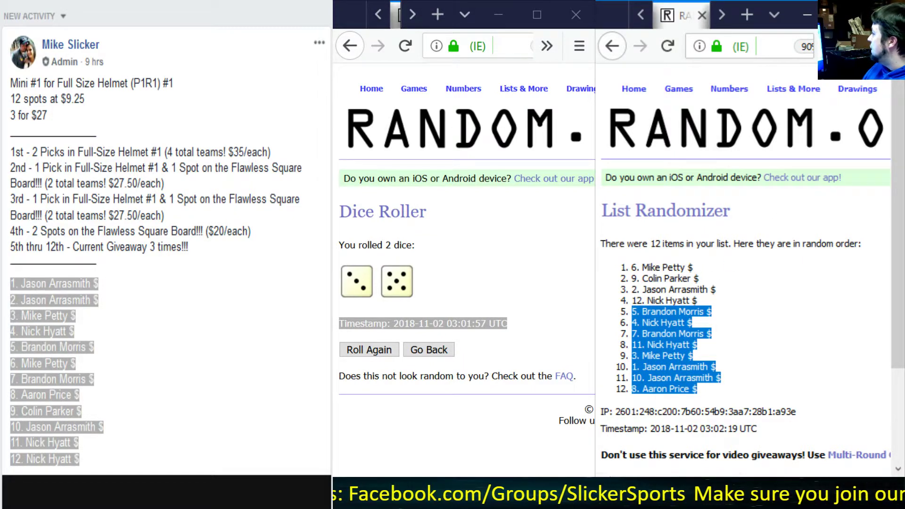
{"action": "scroll", "coordinate": [602, 312], "scroll_direction": "down", "scroll_amount": 3}
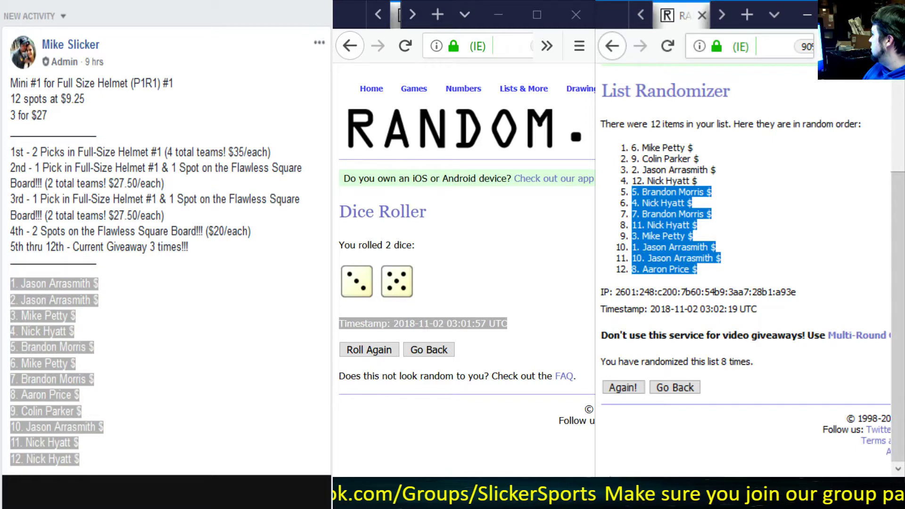
{"action": "left_click_drag", "start_coordinate": [601, 309], "coordinate": [799, 379]}
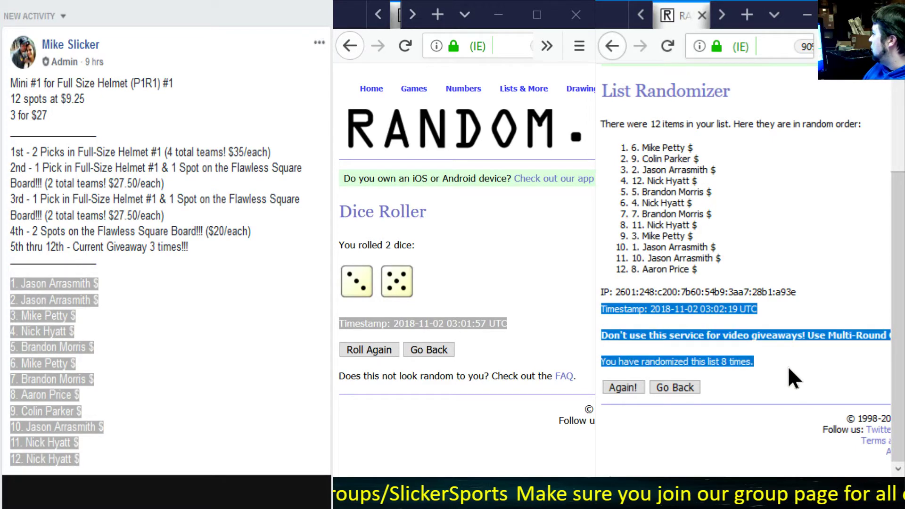